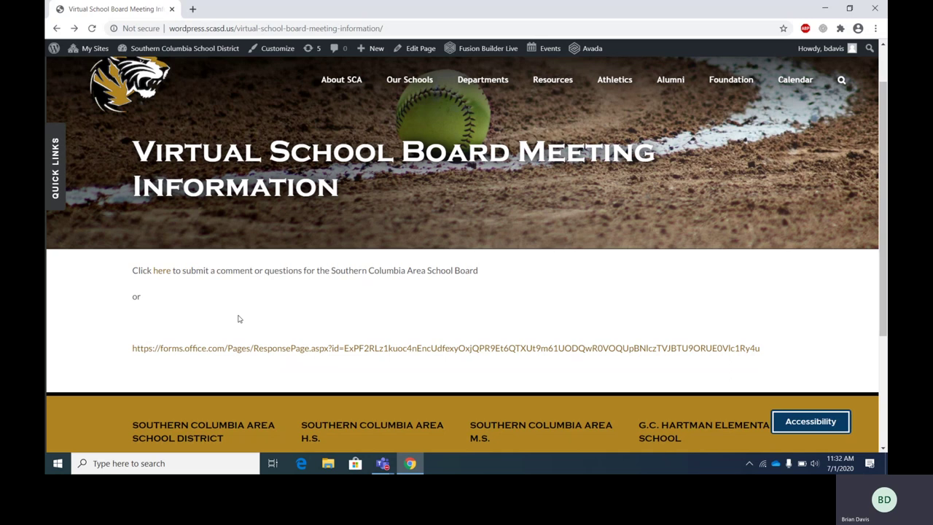
- Open the Virtual School Board Meeting Form and enter the sample first and last name
{"action": "left_click", "coordinate": [161, 271]}
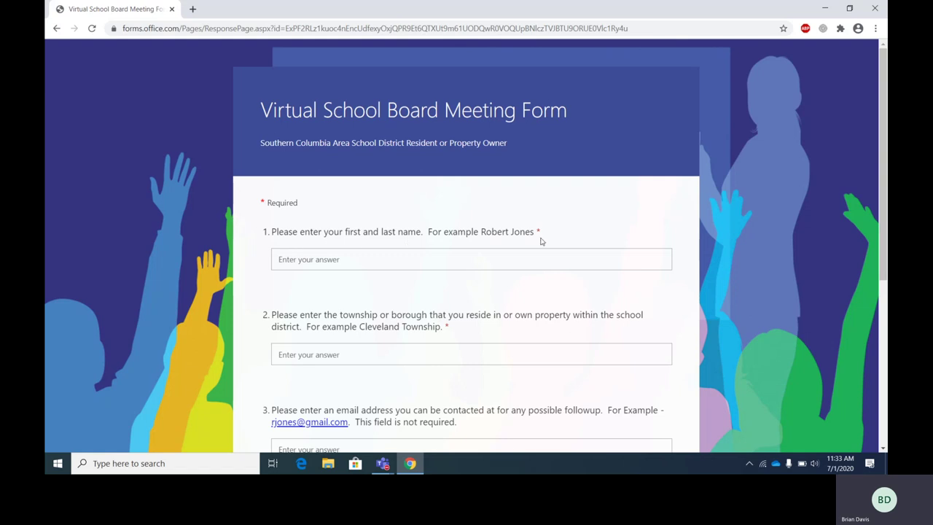
{"action": "left_click", "coordinate": [348, 262]}
{"action": "scroll", "coordinate": [344, 280], "scroll_direction": "down", "scroll_amount": 3}
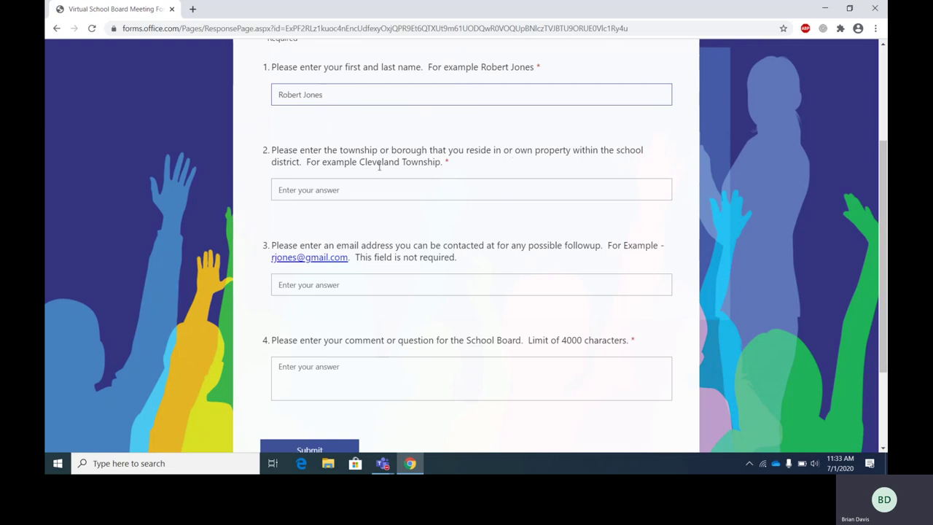
- Enter 'Cleveland Township' as the township or borough answer, correcting the typo
{"action": "left_click", "coordinate": [323, 191]}
{"action": "type", "text": "Clev"}
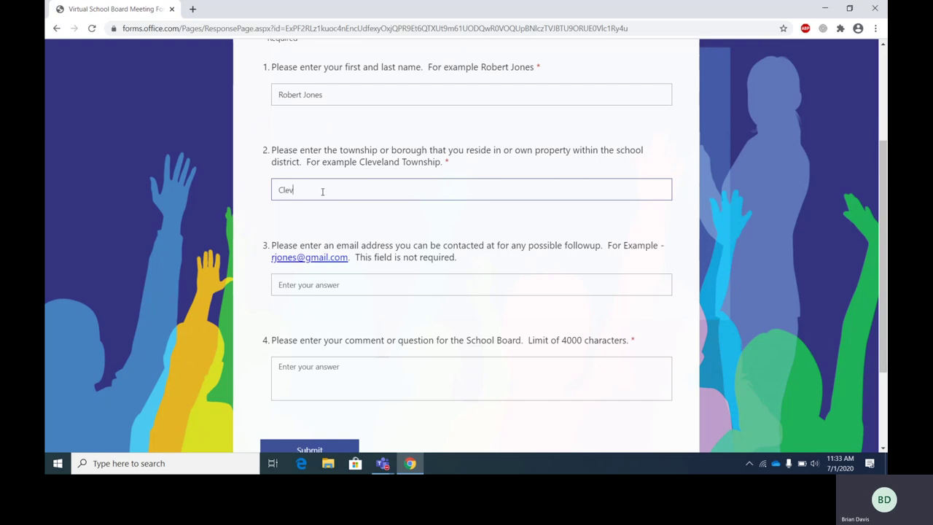
{"action": "type", "text": "eland Township"}
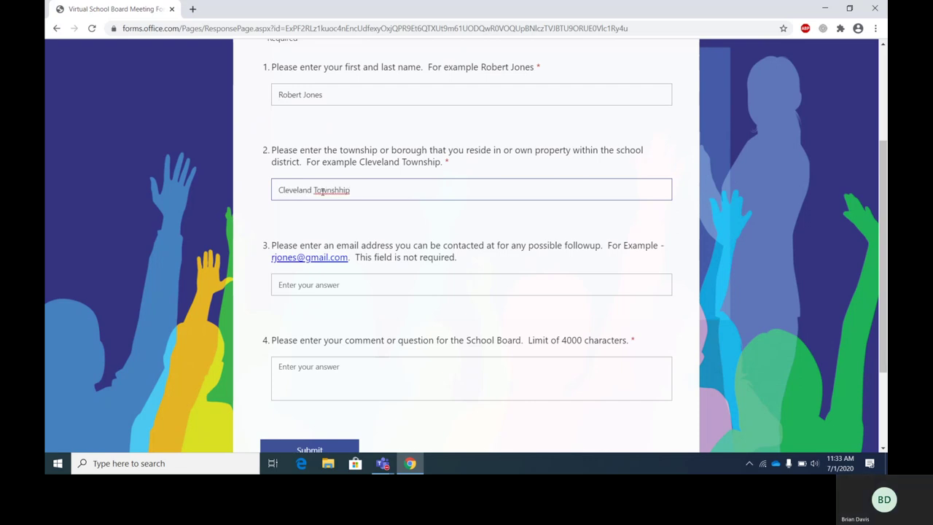
{"action": "key", "text": "BackSpace"}
{"action": "key", "text": "BackSpace"}
{"action": "key", "text": "BackSpace"}
{"action": "type", "text": "ip"}
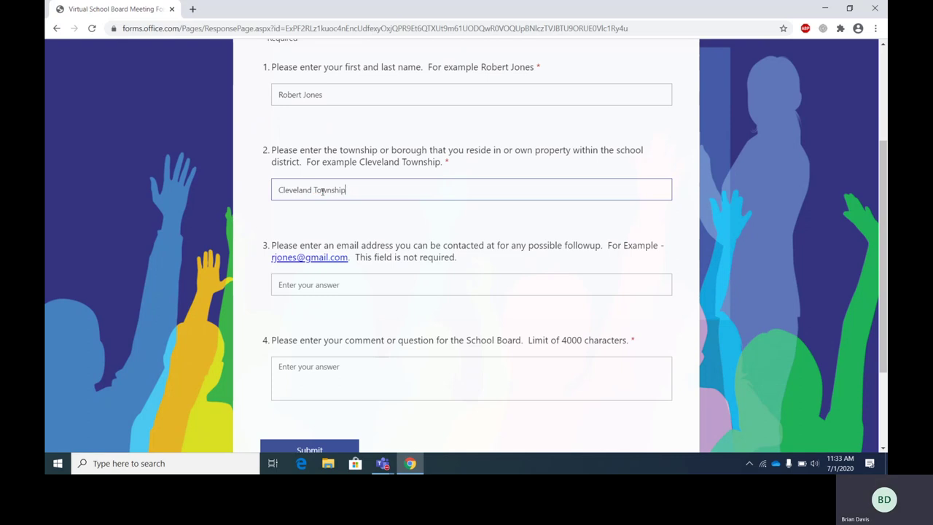
{"action": "scroll", "coordinate": [319, 219], "scroll_direction": "down", "scroll_amount": 2}
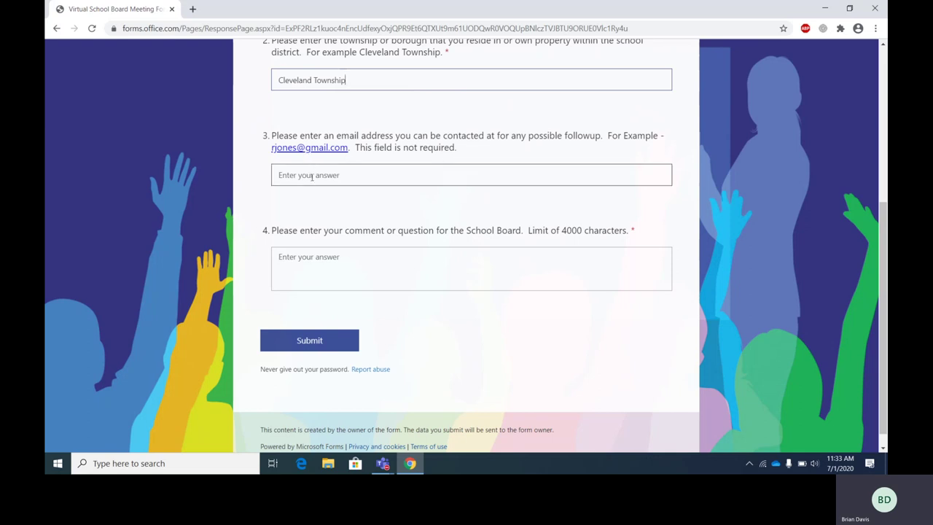
- Enter the sample contact e-mail address
{"action": "left_click", "coordinate": [312, 177]}
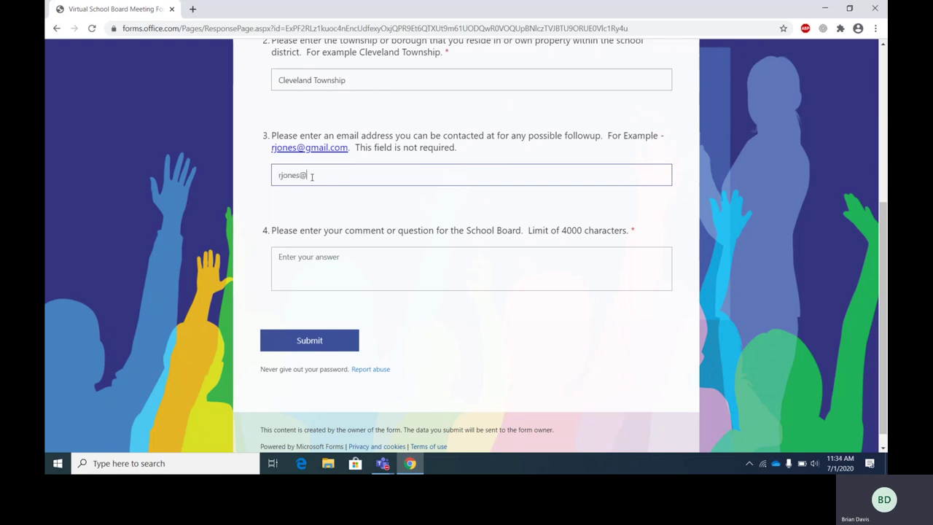
{"action": "scroll", "coordinate": [309, 207], "scroll_direction": "down", "scroll_amount": 1}
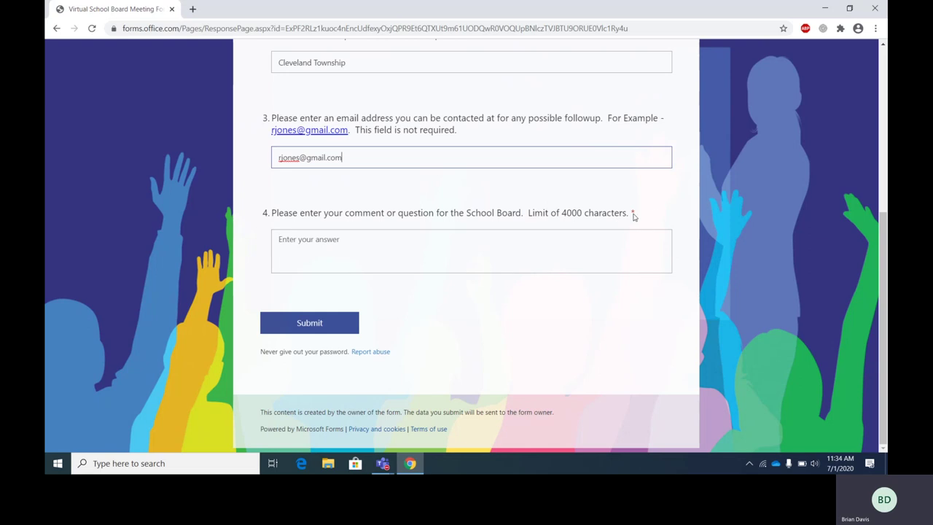
- Write the comment 'Please provide a covid update.' for the School Board, fixing the capitalisation
{"action": "left_click", "coordinate": [315, 242]}
{"action": "type", "text": "PLease"}
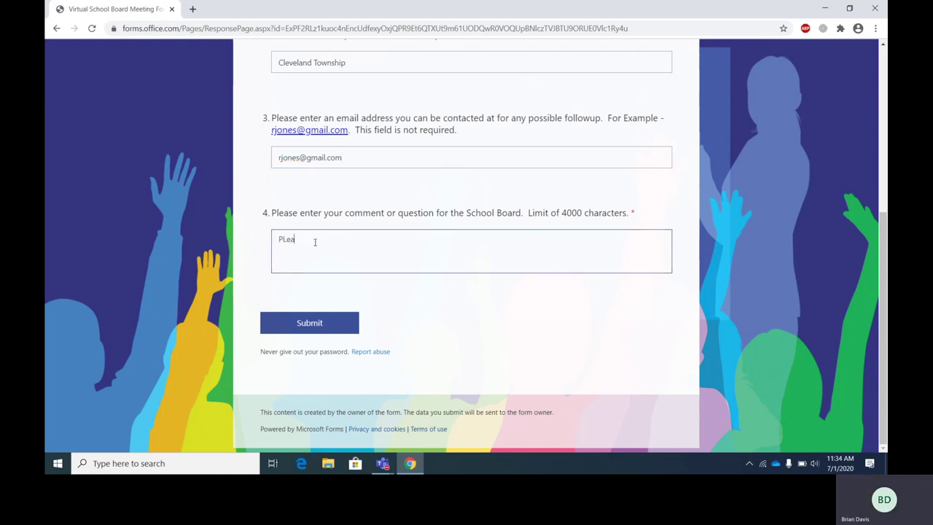
{"action": "key", "text": "BackSpace"}
{"action": "key", "text": "BackSpace"}
{"action": "key", "text": "BackSpace"}
{"action": "key", "text": "BackSpace"}
{"action": "key", "text": "BackSpace"}
{"action": "type", "text": "lease pro"}
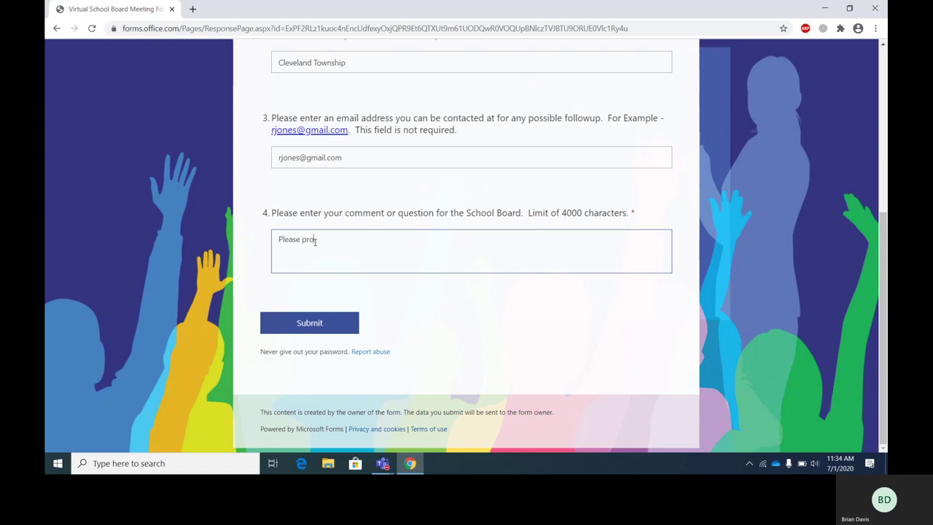
{"action": "type", "text": "vide a co"}
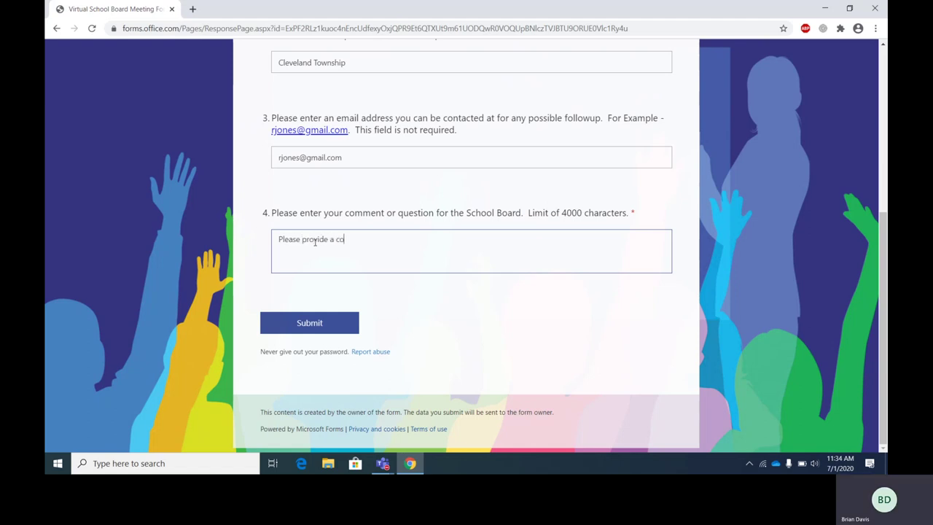
{"action": "type", "text": "vid update."}
{"action": "scroll", "coordinate": [428, 211], "scroll_direction": "up", "scroll_amount": 2}
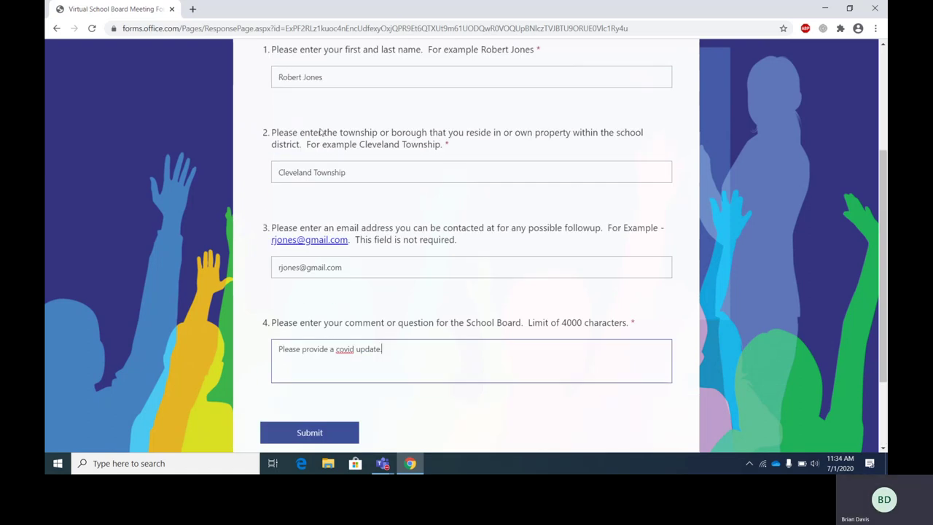
{"action": "scroll", "coordinate": [315, 110], "scroll_direction": "down", "scroll_amount": 2}
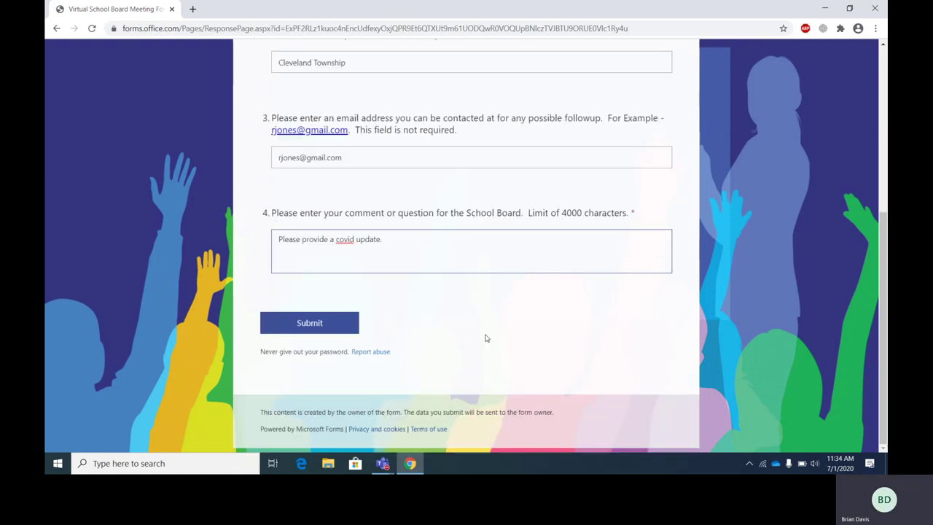
- Submit the completed response, then begin a new blank response and scroll through it
{"action": "left_click", "coordinate": [314, 327]}
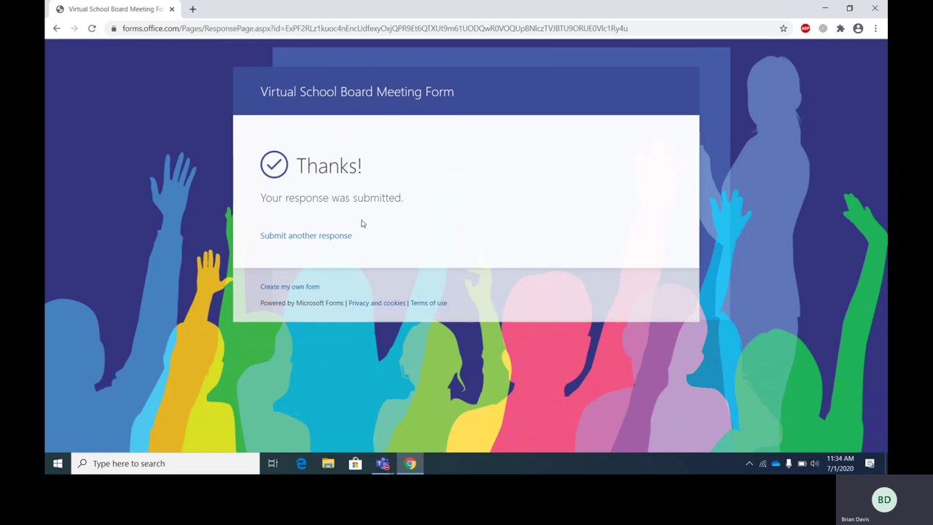
{"action": "left_click", "coordinate": [295, 237]}
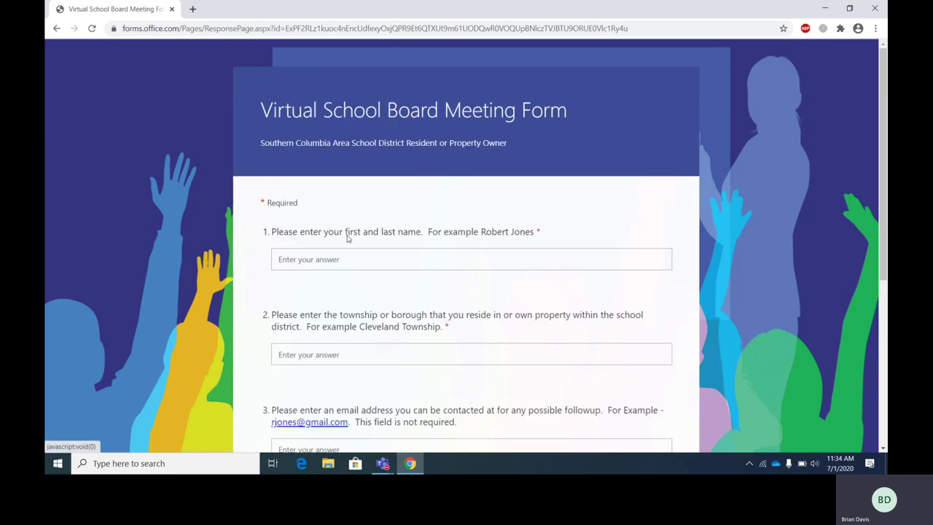
{"action": "scroll", "coordinate": [357, 194], "scroll_direction": "down", "scroll_amount": 2}
{"action": "scroll", "coordinate": [334, 218], "scroll_direction": "down", "scroll_amount": 2}
{"action": "scroll", "coordinate": [412, 280], "scroll_direction": "up", "scroll_amount": 1}
{"action": "scroll", "coordinate": [410, 277], "scroll_direction": "up", "scroll_amount": 1}
{"action": "scroll", "coordinate": [409, 274], "scroll_direction": "up", "scroll_amount": 2}
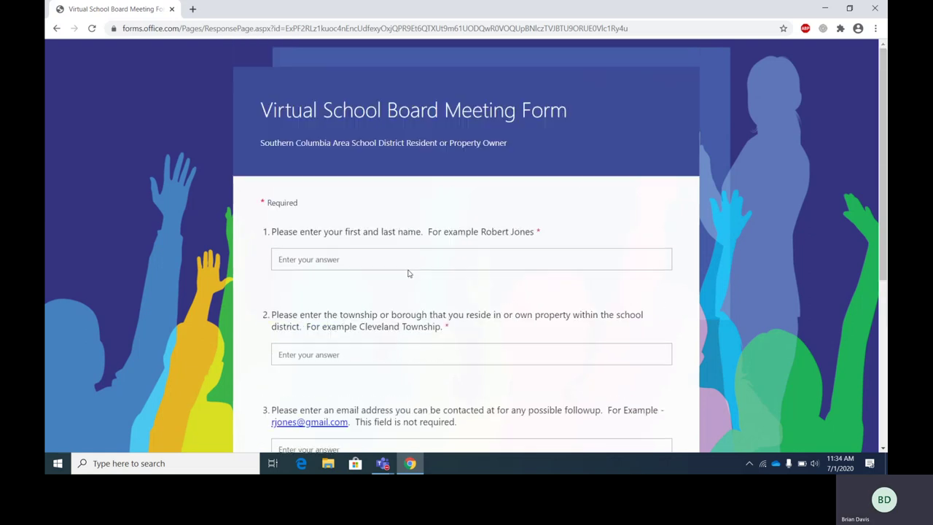